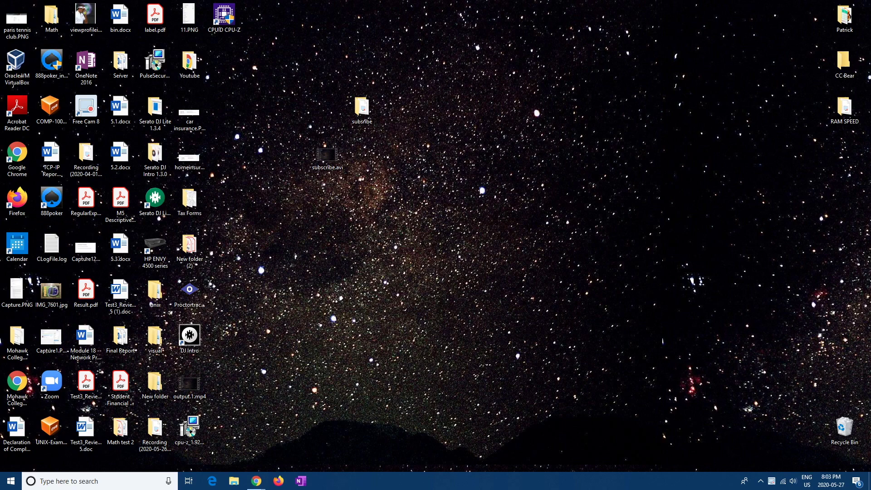
# Go to convertfiles.com in the Chrome window.
pyautogui.moveTo(256, 481)
pyautogui.click(293, 437)
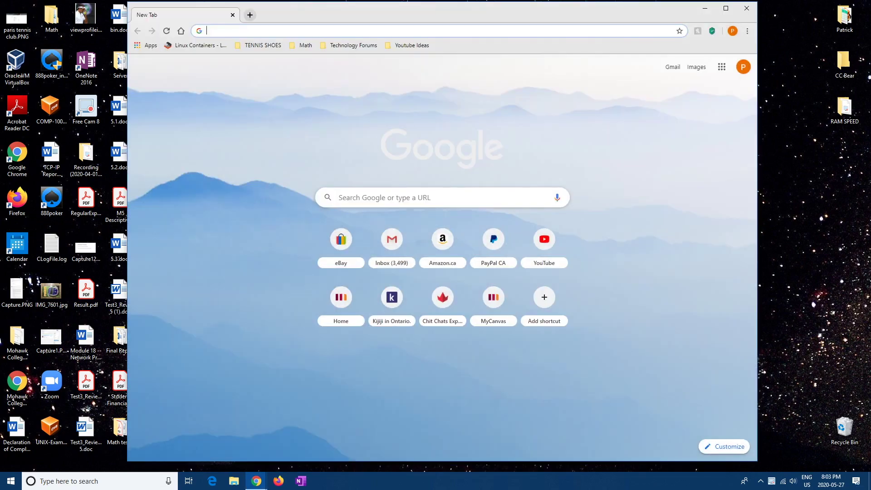
pyautogui.hotkey('ctrl', 'l')
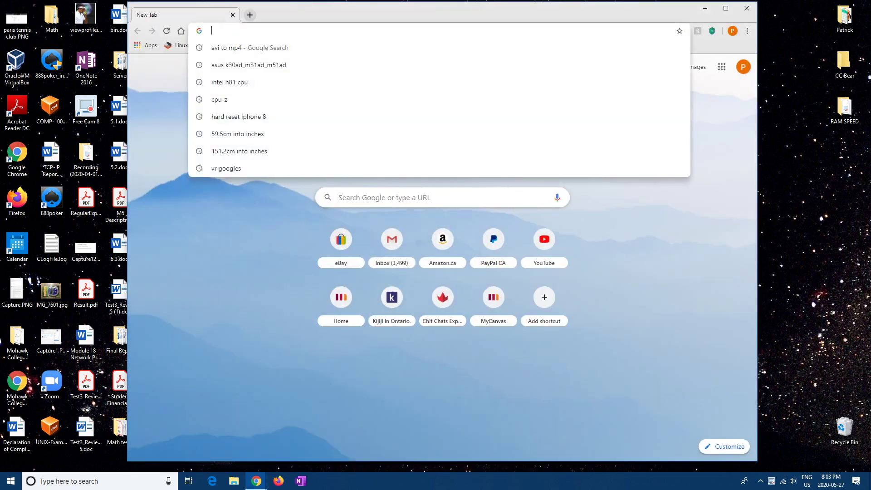
pyautogui.press('Escape')
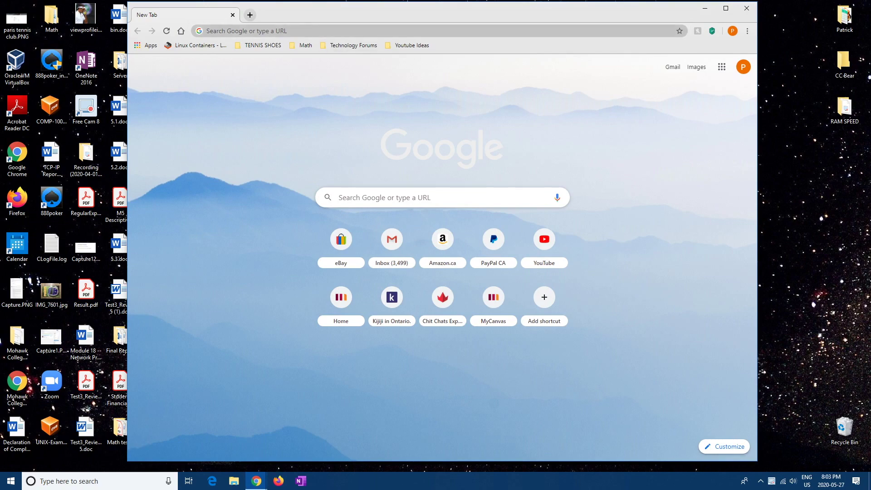
pyautogui.hotkey('ctrl', 'l')
pyautogui.write('convert')
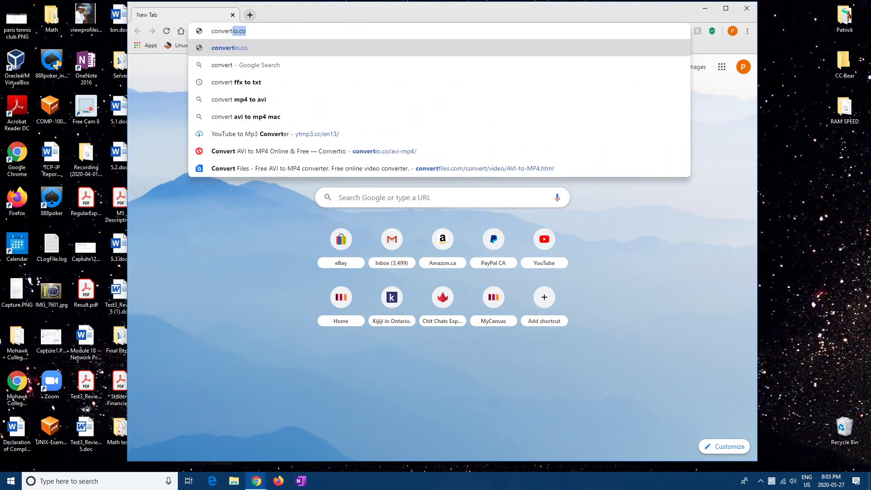
pyautogui.write('fu')
pyautogui.press('BackSpace')
pyautogui.write('iles.com')
pyautogui.hotkey('alt', 'F4')
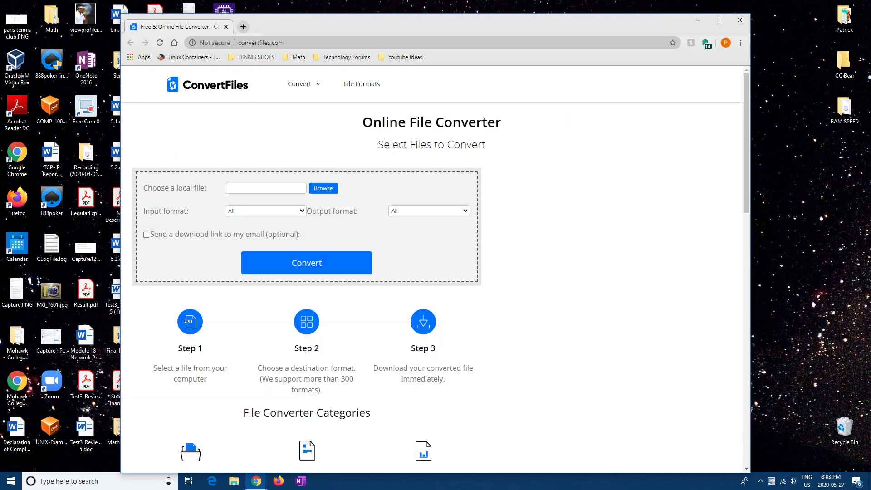
# Choose subscribe.avi from the Desktop and set the output format to MPEG-4 Video File (.mp4).
pyautogui.click(323, 187)
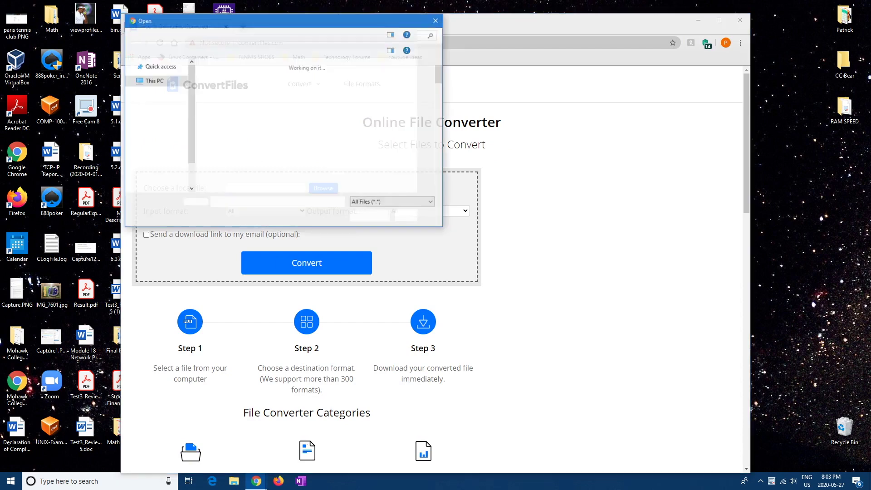
pyautogui.scroll(-1, 343, 93)
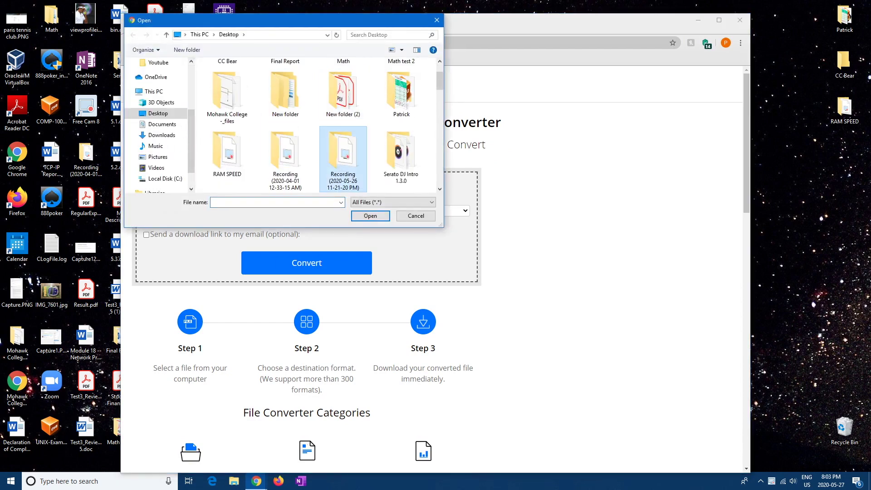
pyautogui.scroll(-2, 402, 166)
pyautogui.scroll(1, 401, 166)
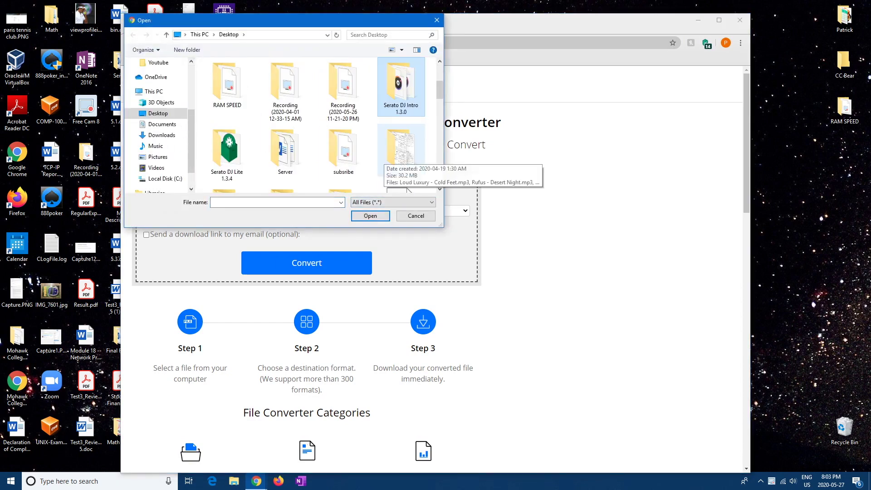
pyautogui.press('Right')
pyautogui.press('Right')
pyautogui.scroll(-5, 401, 158)
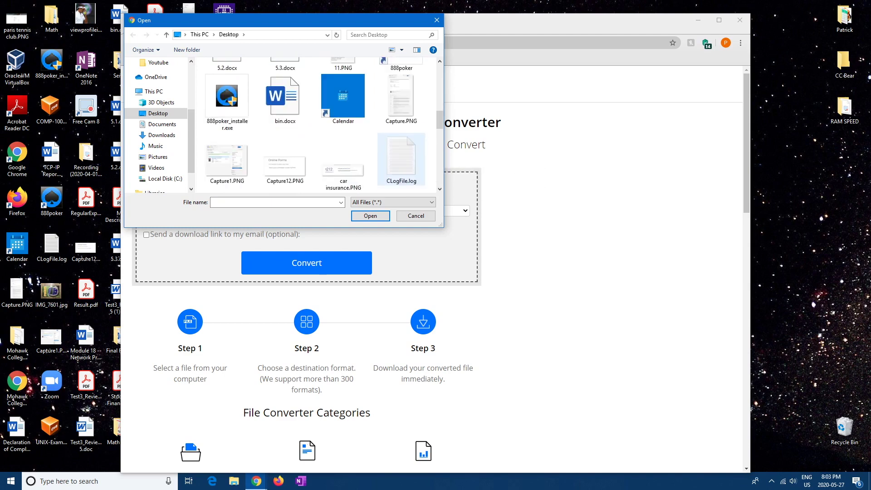
pyautogui.scroll(-3, 401, 159)
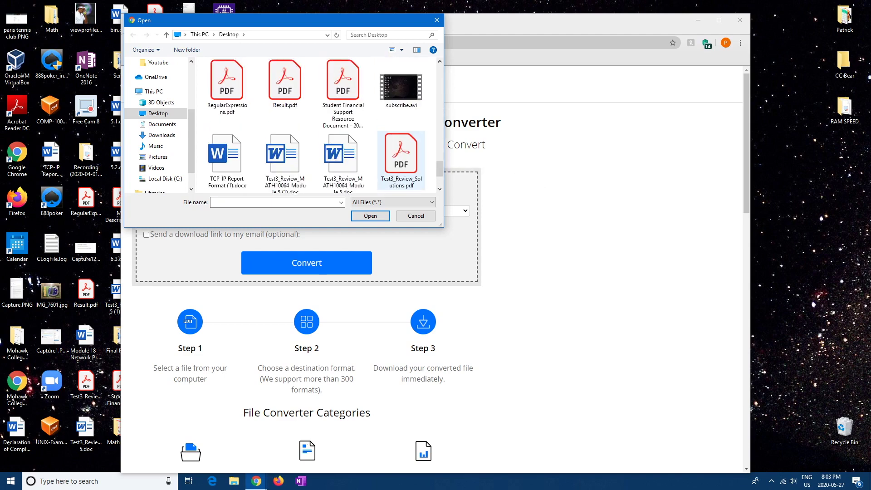
pyautogui.doubleClick(401, 84)
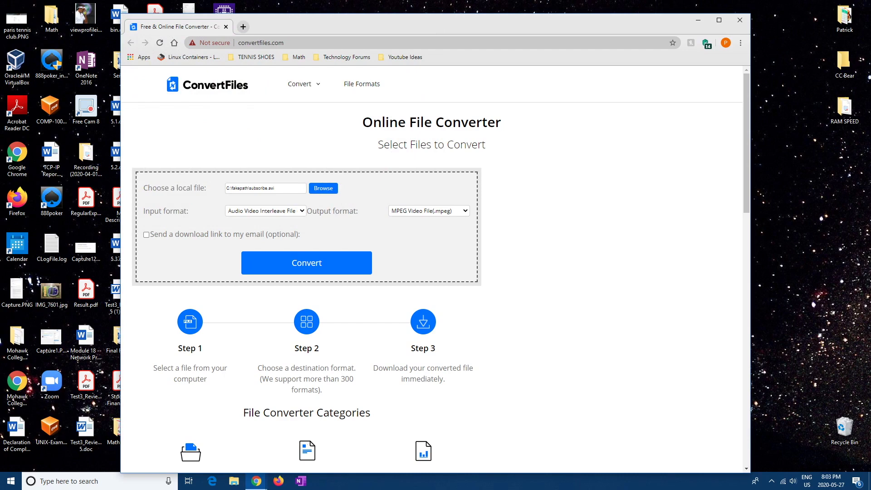
pyautogui.click(428, 211)
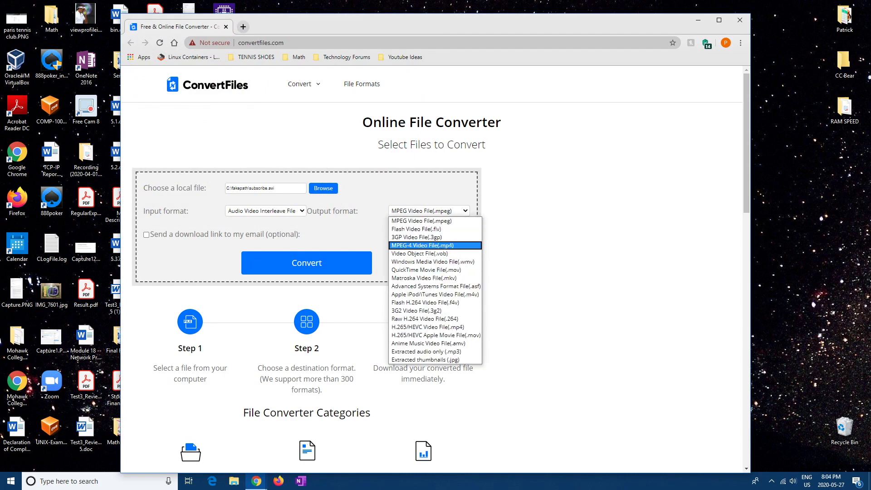
pyautogui.click(422, 245)
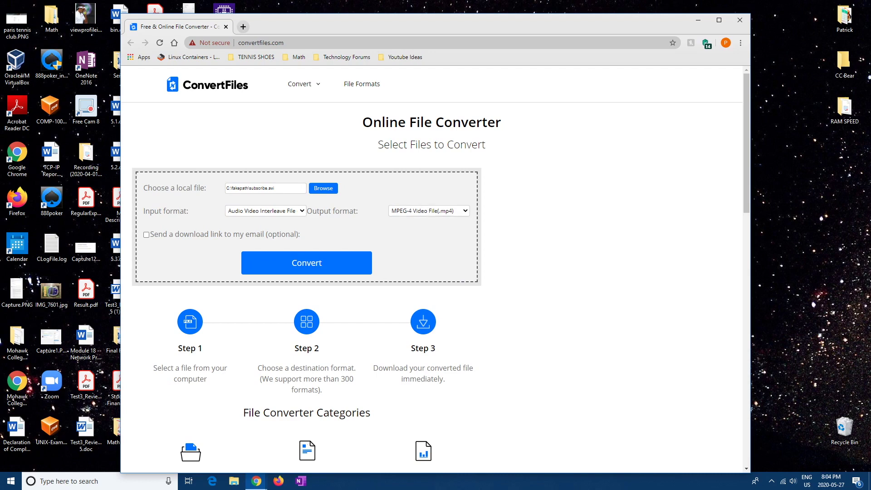
# Convert subscribe.avi to MP4 and wait until the page reports a successful conversion.
pyautogui.click(306, 262)
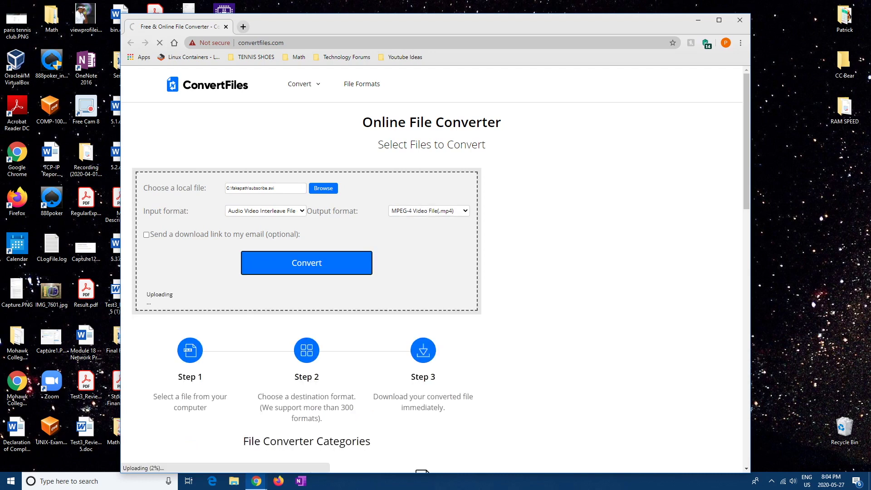
pyautogui.moveTo(147, 294); pyautogui.dragTo(174, 294)
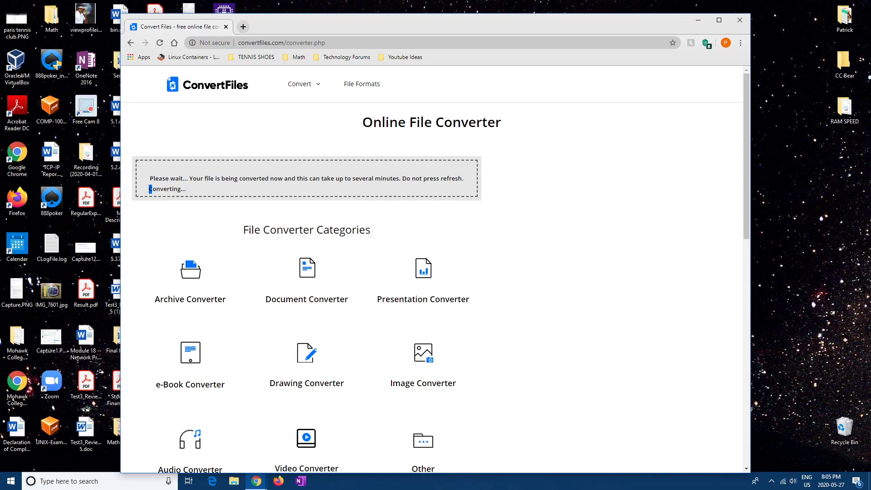
pyautogui.moveTo(151, 189); pyautogui.dragTo(159, 189)
pyautogui.moveTo(159, 189); pyautogui.dragTo(166, 189)
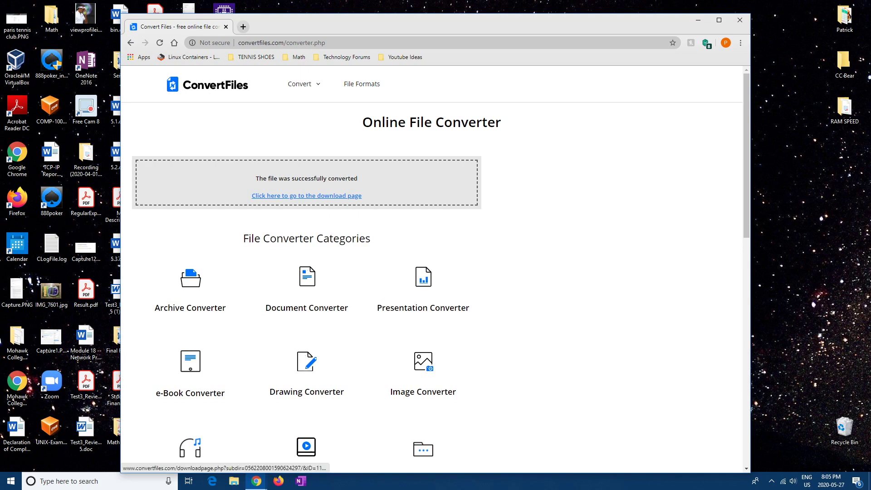
# Open the converted subscribe.mp4 from the download page, pause it, and choose Download.
pyautogui.click(306, 196)
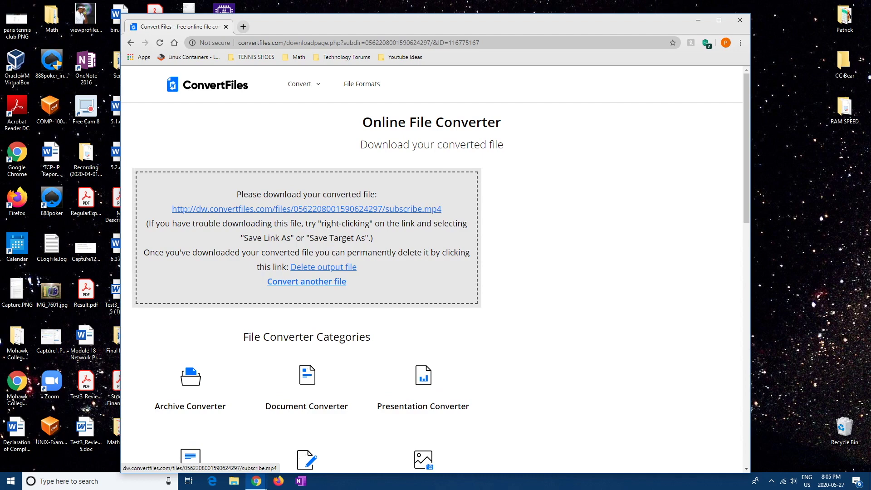
pyautogui.click(307, 209)
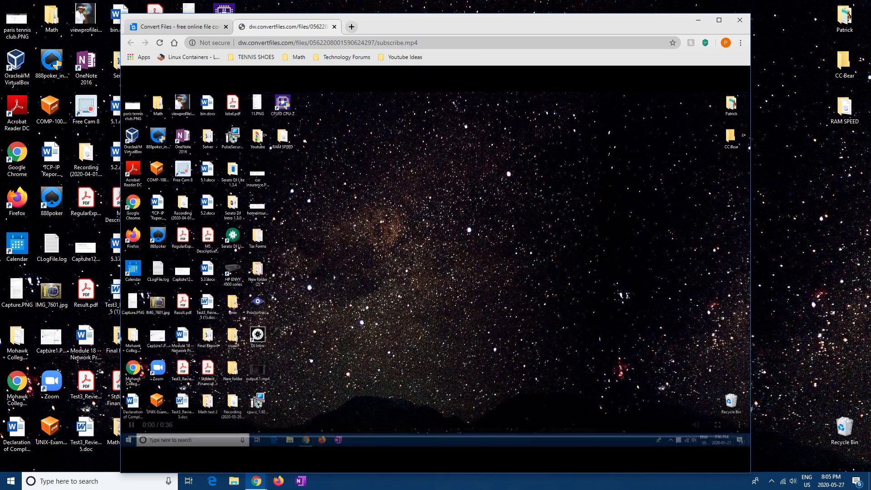
pyautogui.click(132, 425)
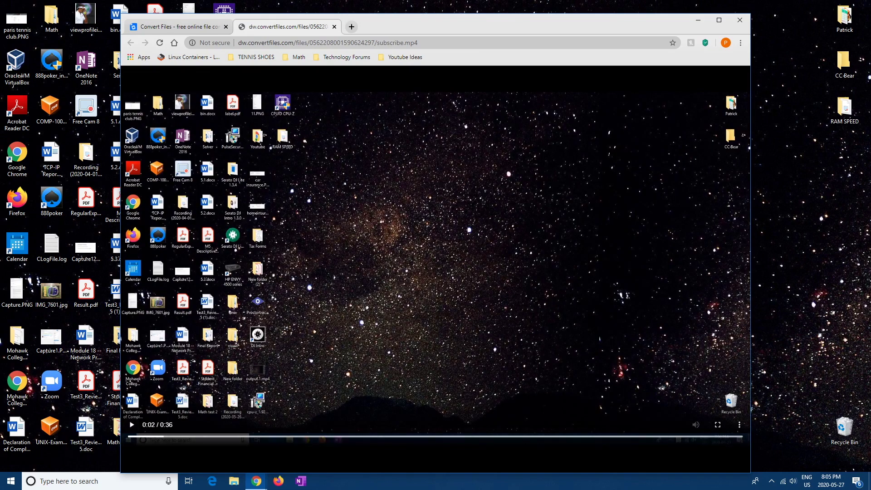
pyautogui.click(739, 425)
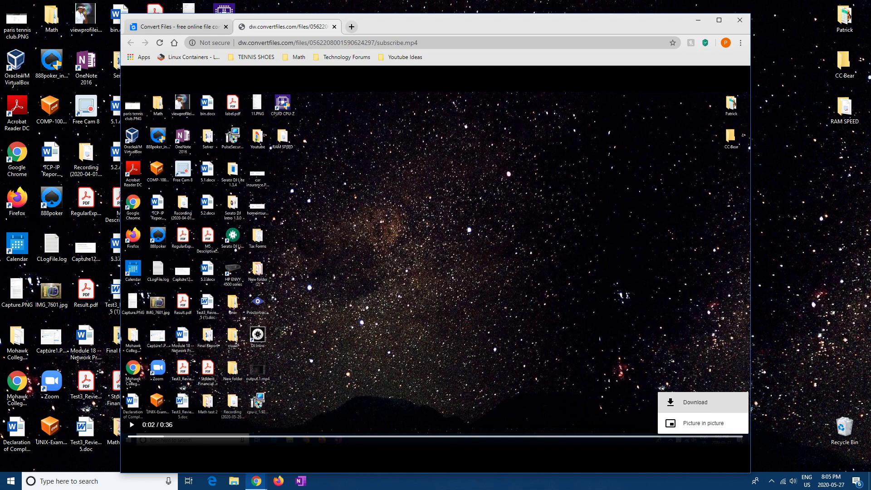
pyautogui.click(695, 402)
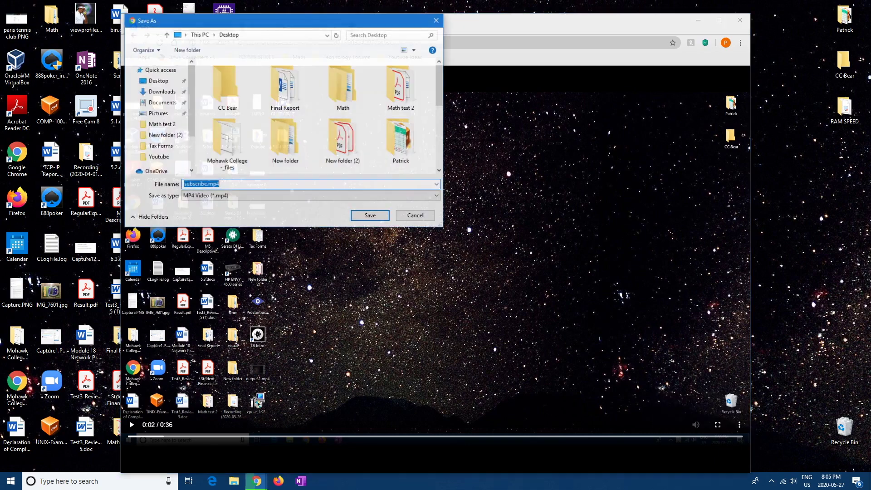
# In the Save As dialog, create a new Desktop folder, typing 'youtube' as its name.
pyautogui.scroll(-5, 318, 116)
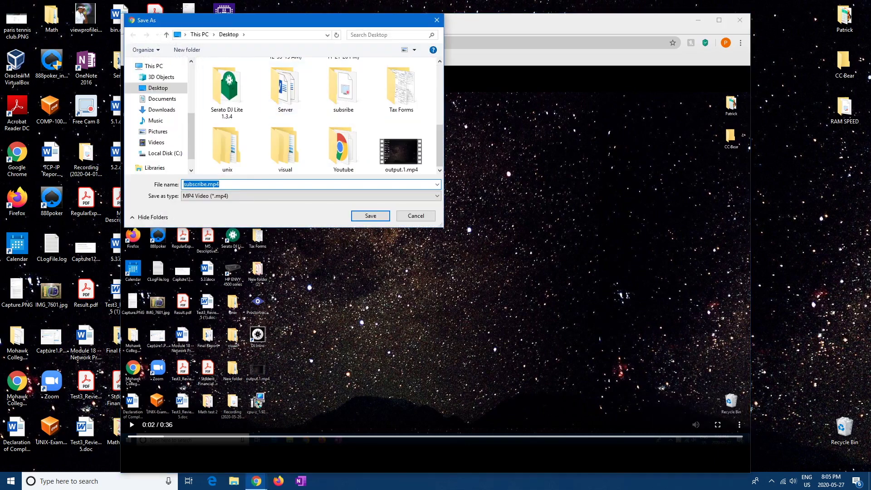
pyautogui.scroll(5, 318, 116)
pyautogui.scroll(-3, 317, 115)
pyautogui.rightClick(313, 116)
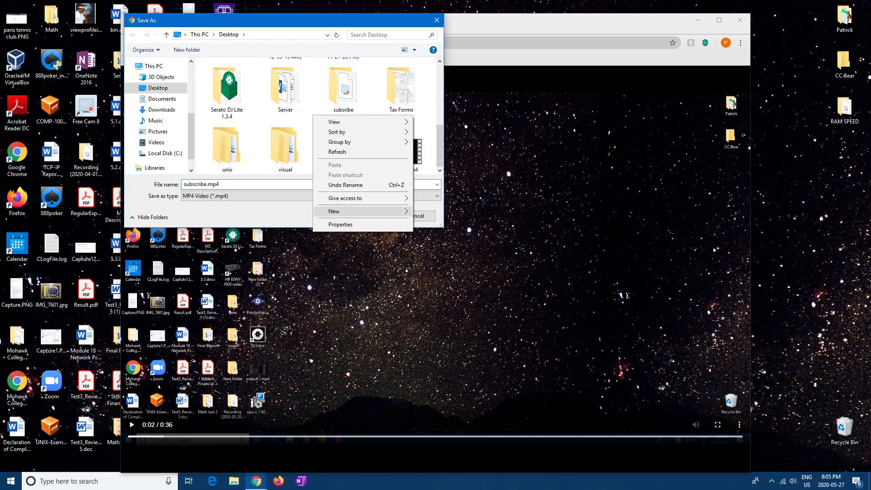
pyautogui.moveTo(334, 211)
pyautogui.click(427, 212)
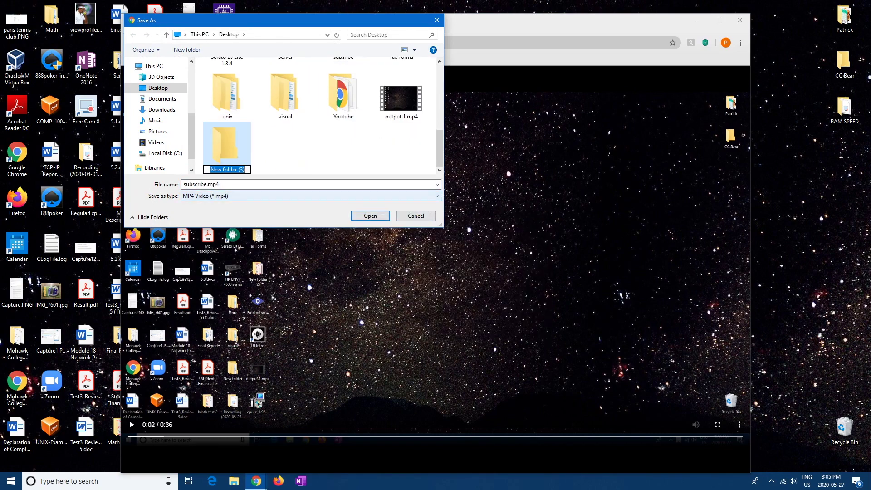
pyautogui.write('youtube')
pyautogui.press('Return')
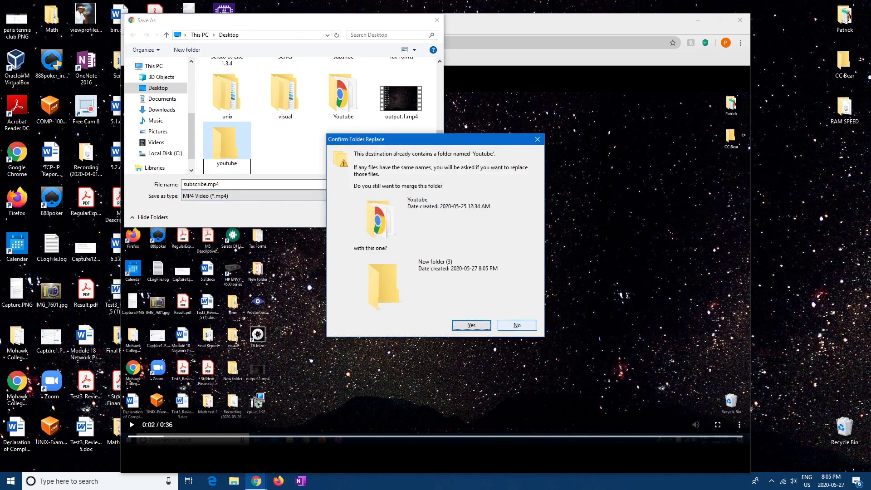
# Decline merging with the existing Youtube folder and save subscribe.mp4 into New folder (3).
pyautogui.click(518, 326)
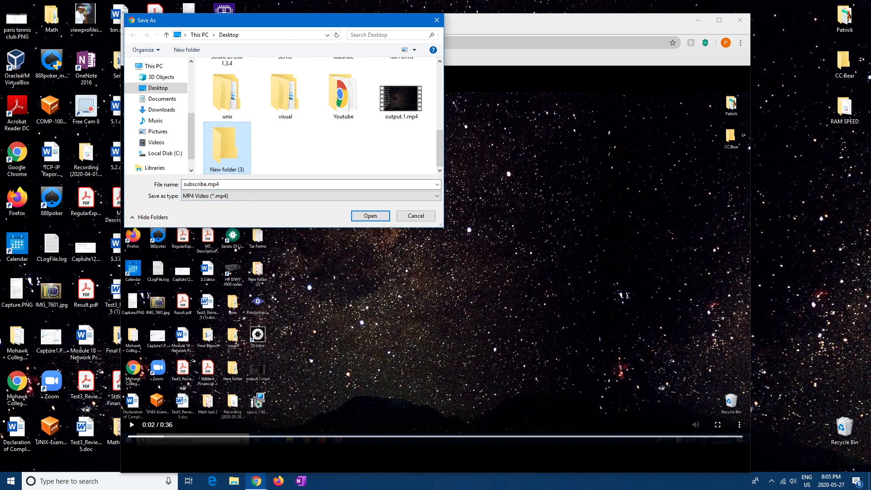
pyautogui.press('Return')
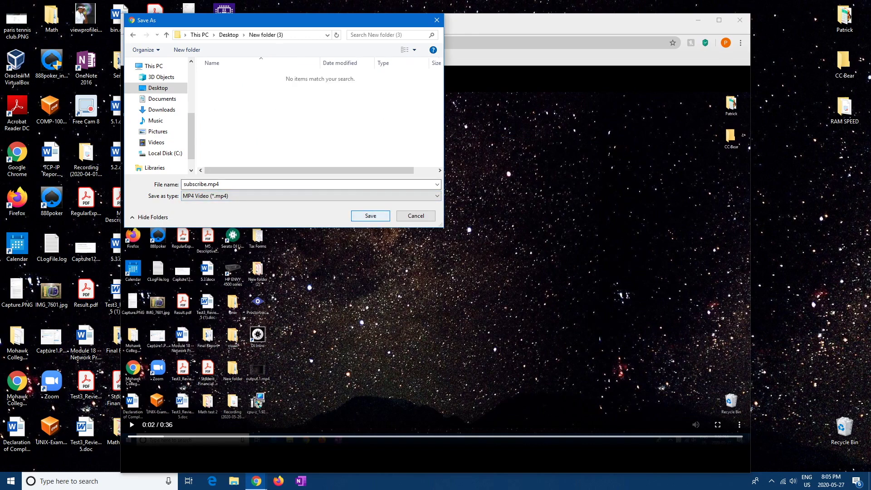
pyautogui.press('Return')
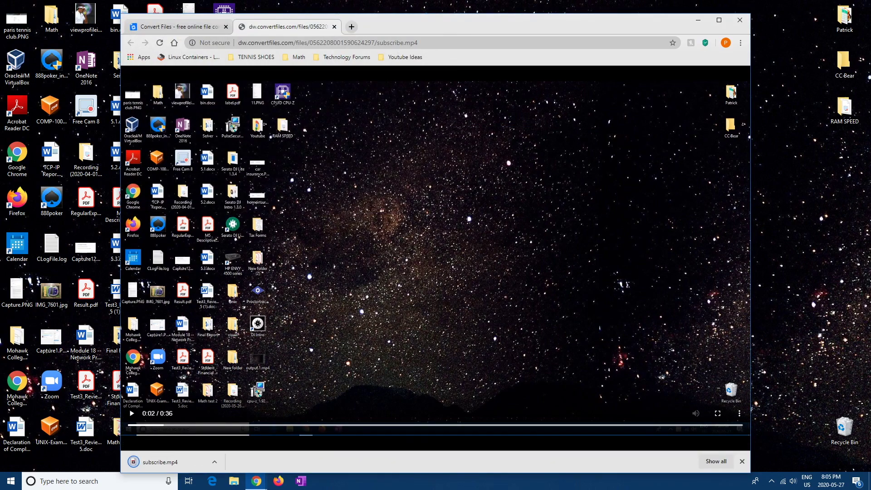